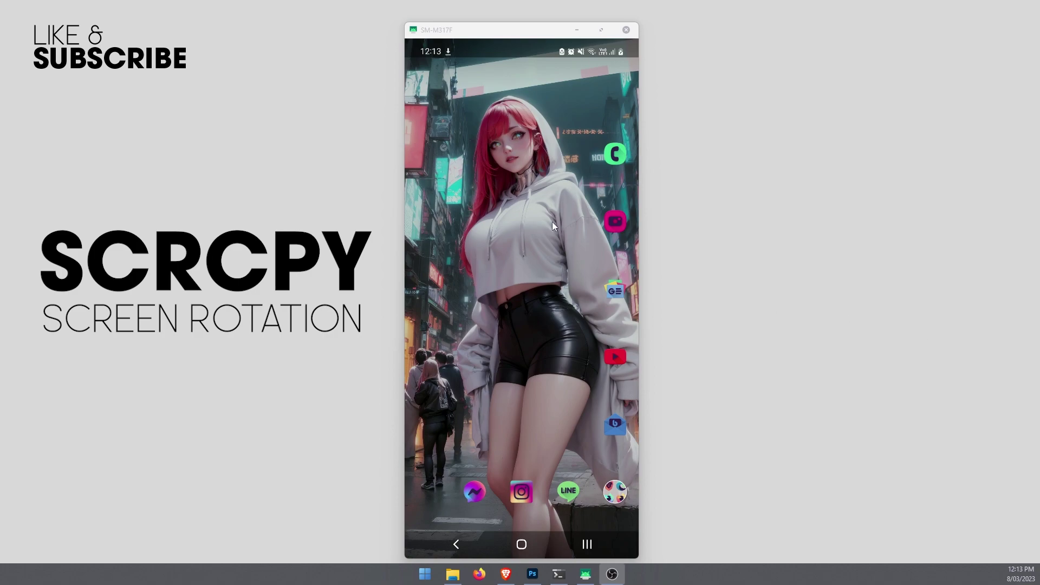
# Rotate the mirrored phone display to landscape with Alt+Right, then back to portrait with Alt+Left.
pyautogui.click(499, 96)
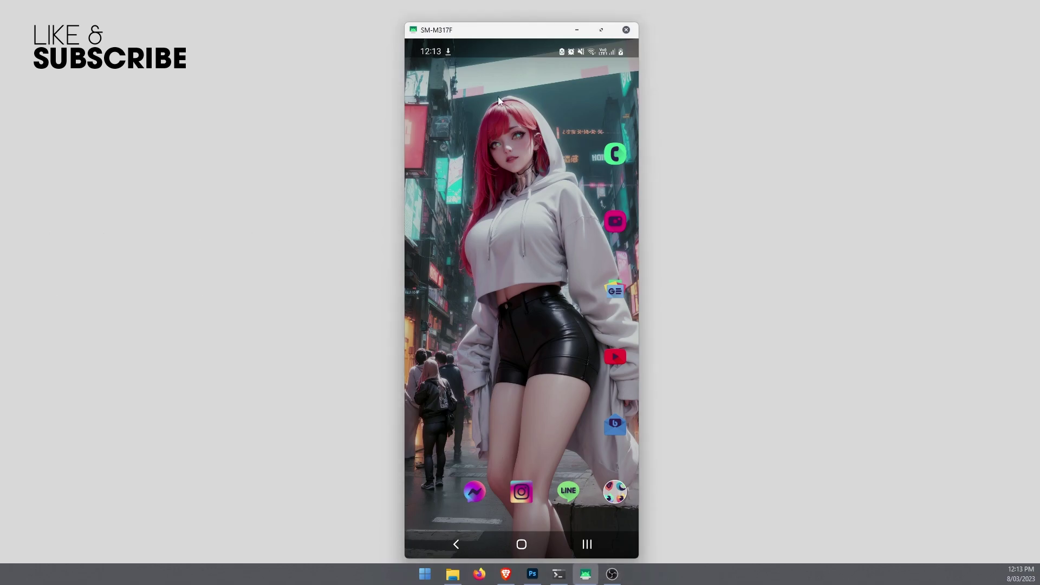
pyautogui.hotkey('alt', 'Right')
pyautogui.hotkey('alt', 'Right')
pyautogui.hotkey('alt', 'Right')
pyautogui.hotkey('alt', 'Right')
pyautogui.hotkey('alt', 'Right')
pyautogui.hotkey('alt', 'Right')
pyautogui.hotkey('alt', 'Right')
pyautogui.hotkey('alt', 'Right')
pyautogui.hotkey('alt', 'Right')
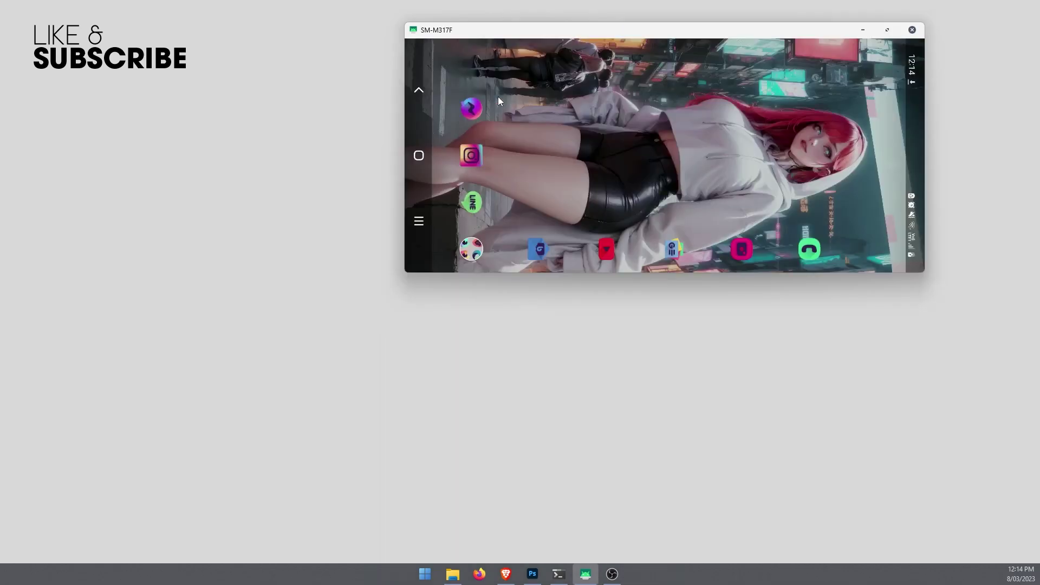
pyautogui.hotkey('alt', 'Left')
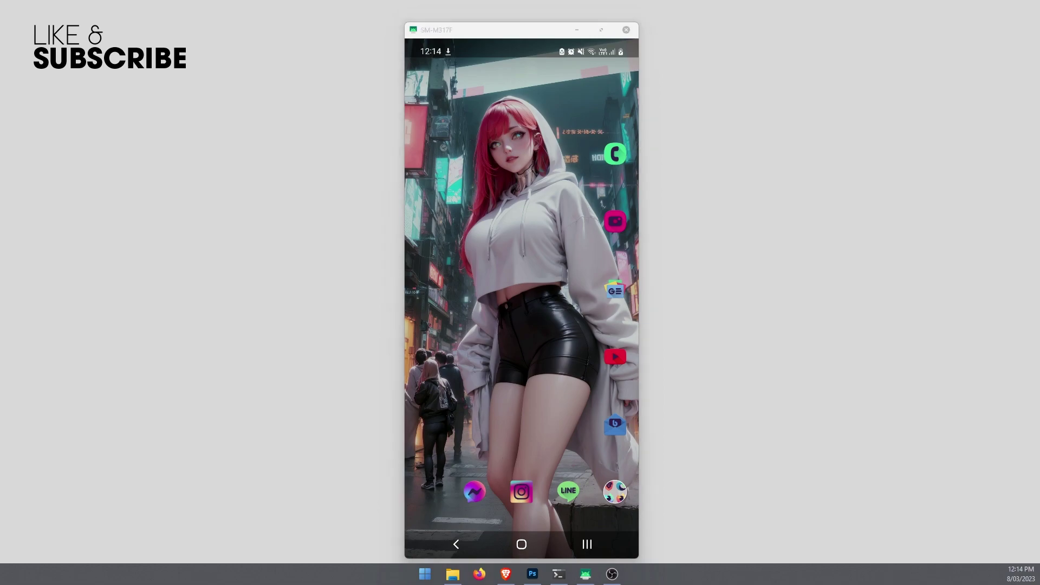
# Search for cmd in Start and run cmd.exe as administrator.
pyautogui.press('super')
pyautogui.click(426, 575)
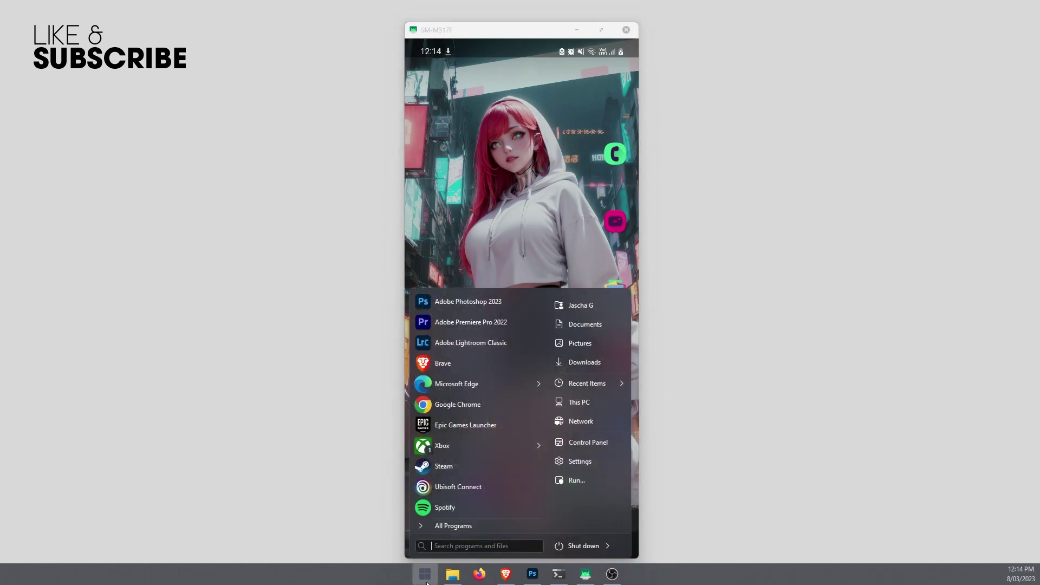
pyautogui.write('cmd')
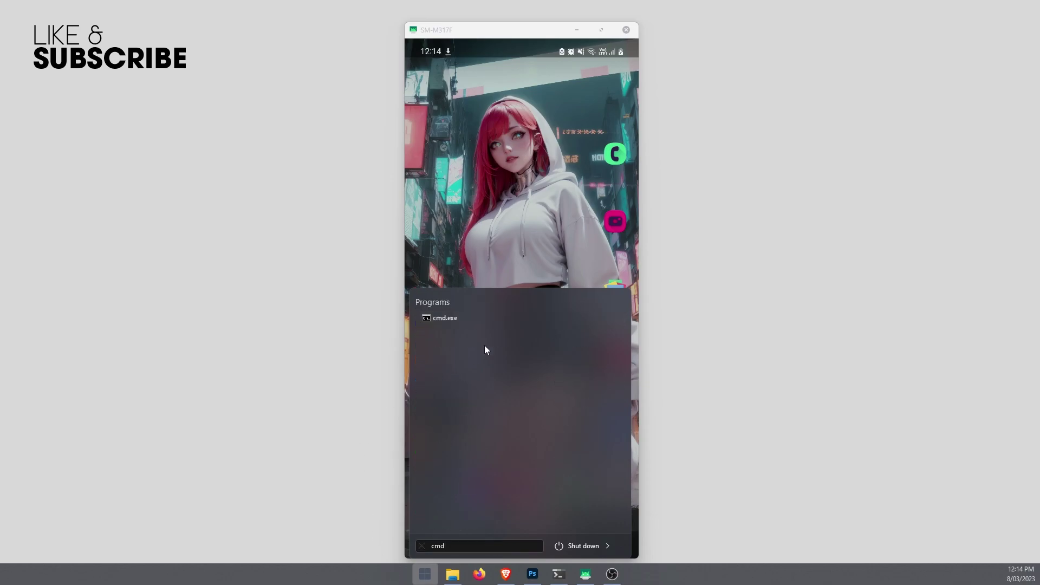
pyautogui.rightClick(476, 322)
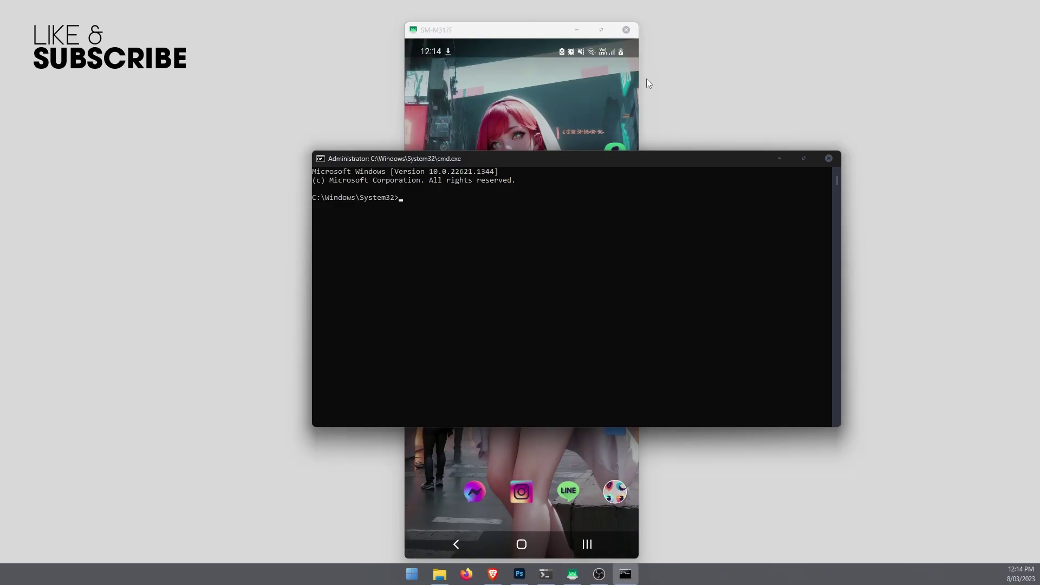
# Move the administrator console aside and close the phone mirror window.
pyautogui.moveTo(561, 160); pyautogui.dragTo(508, 149)
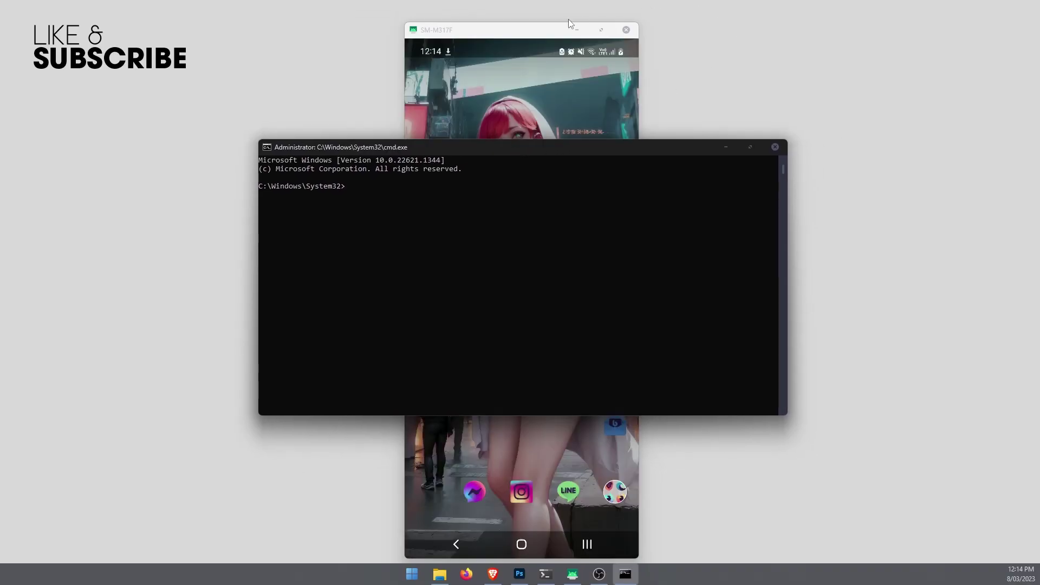
pyautogui.click(630, 33)
pyautogui.click(626, 30)
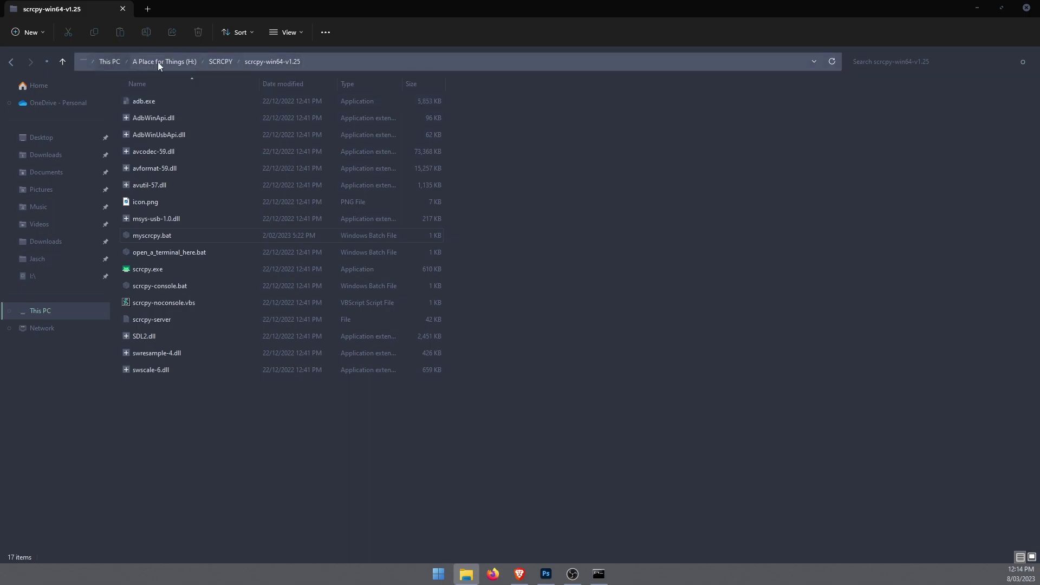
# Copy the scrcpy-win64-v1.25 folder's address from the File Explorer address bar.
pyautogui.rightClick(330, 61)
pyautogui.click(367, 70)
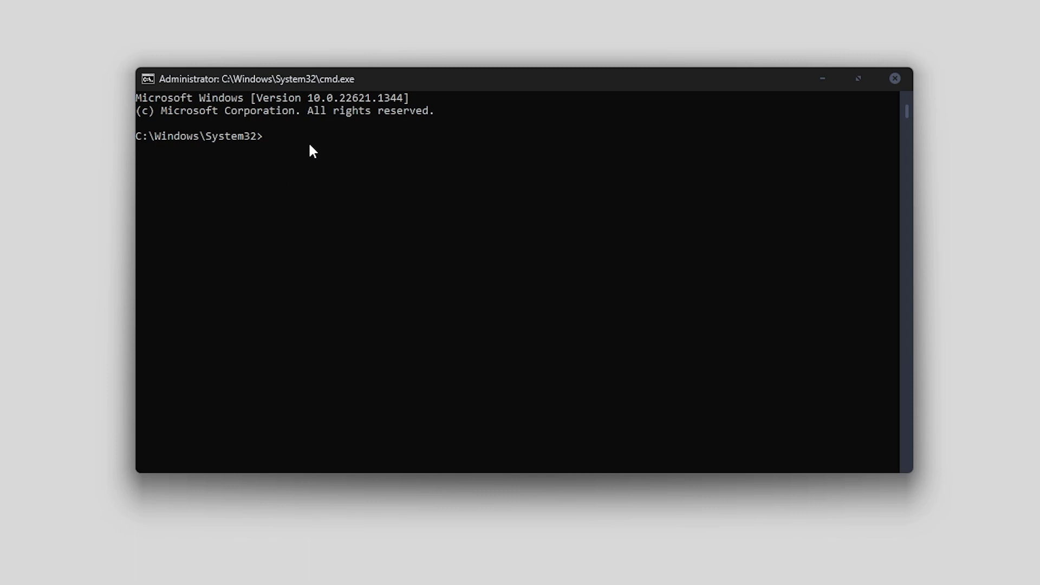
# Switch to drive H: and cd into the pasted path H:\SCRCPY\scrcpy-win64-v1.25.
pyautogui.write('H:')
pyautogui.press('Return')
pyautogui.write('cd')
pyautogui.hotkey('ctrl', 'v')
pyautogui.hotkey('ctrl', 'v')
pyautogui.press('BackSpace')
pyautogui.press('BackSpace')
pyautogui.press('BackSpace')
pyautogui.press('BackSpace')
pyautogui.press('BackSpace')
pyautogui.press('BackSpace')
pyautogui.press('BackSpace')
pyautogui.press('BackSpace')
pyautogui.press('BackSpace')
pyautogui.press('BackSpace')
pyautogui.press('BackSpace')
pyautogui.press('BackSpace')
pyautogui.press('BackSpace')
pyautogui.press('BackSpace')
pyautogui.press('BackSpace')
pyautogui.press('BackSpace')
pyautogui.press('BackSpace')
pyautogui.press('BackSpace')
pyautogui.press('BackSpace')
pyautogui.press('BackSpace')
pyautogui.hotkey('ctrl', 'v')
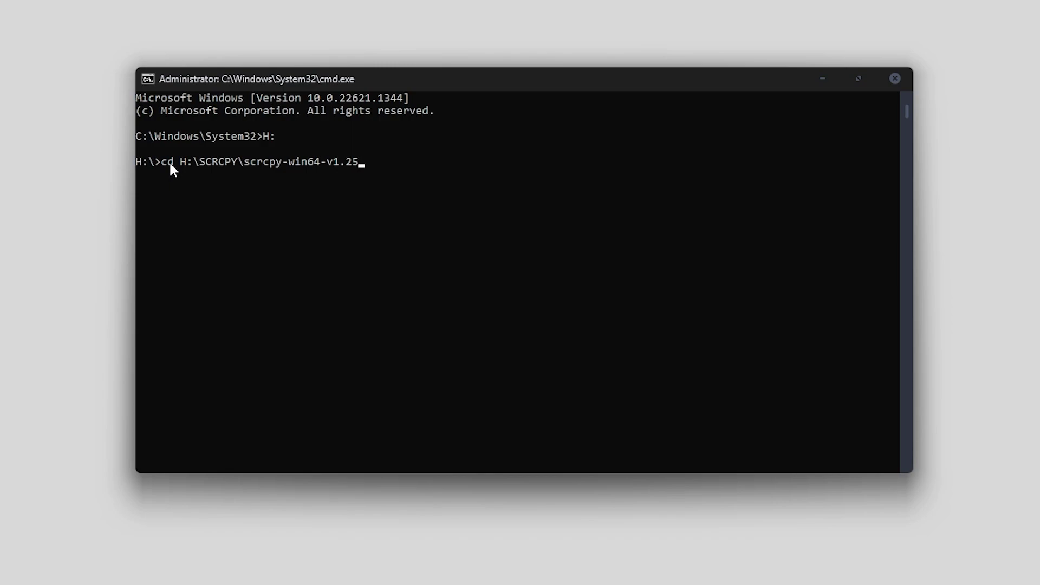
pyautogui.press('Return')
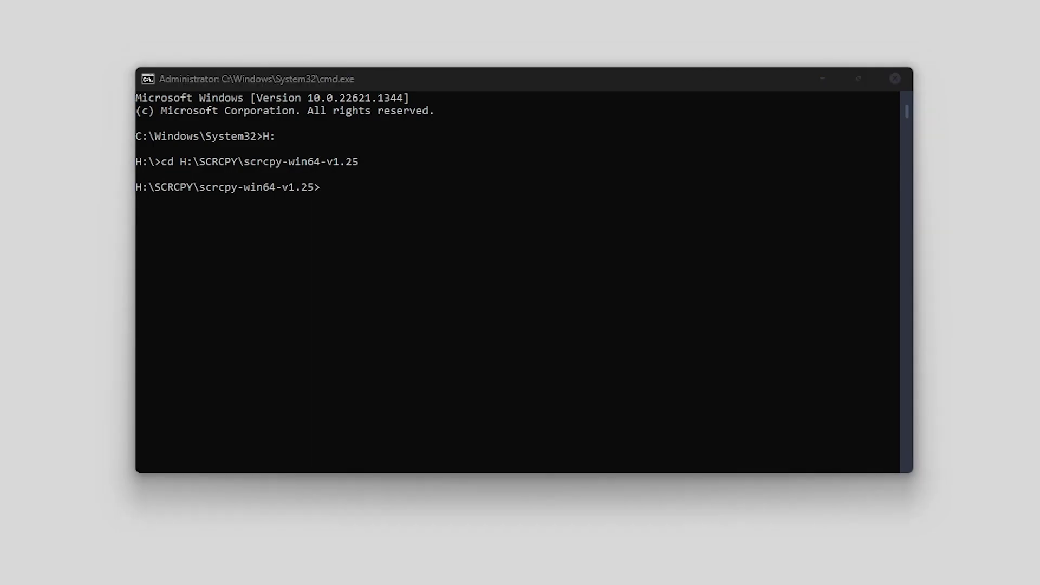
# Run scrcpy --rotation=1 at the scrcpy-win64-v1.25 prompt.
pyautogui.click(364, 183)
pyautogui.hotkey('ctrl', 'v')
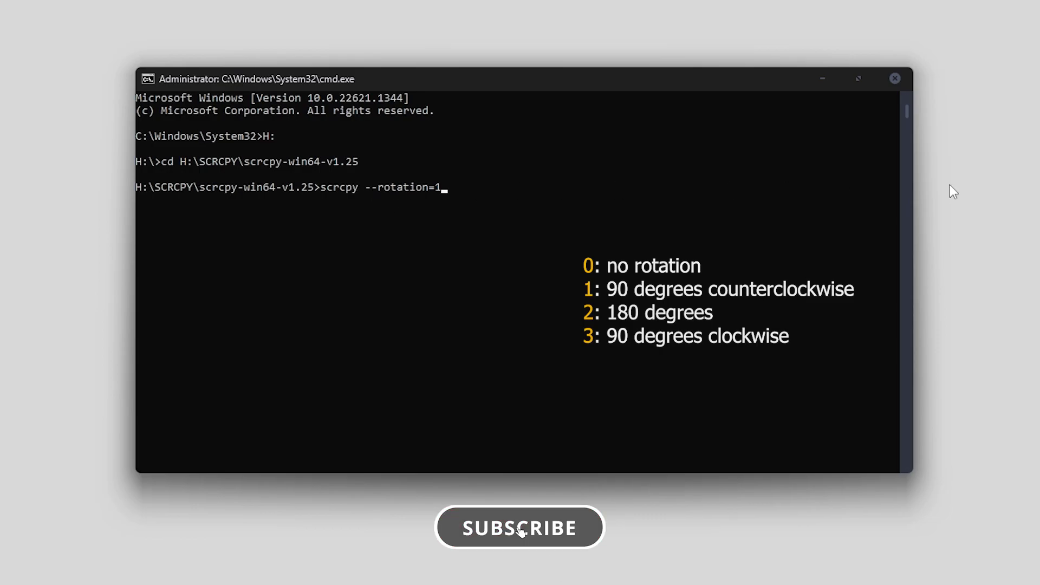
pyautogui.press('Return')
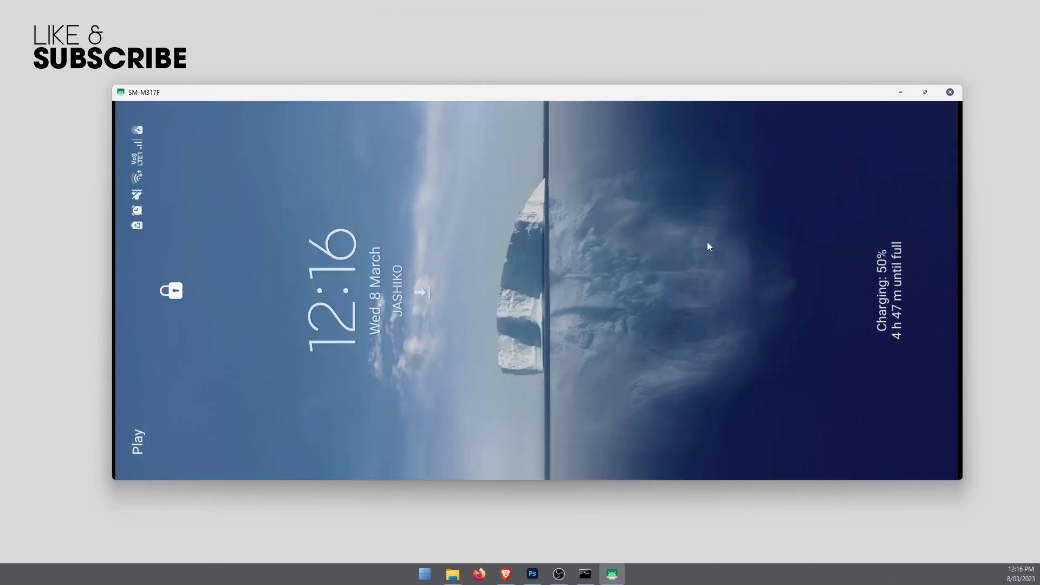
# Wake the landscape mirror's lock screen so it shows Swipe to unlock.
pyautogui.click(745, 179)
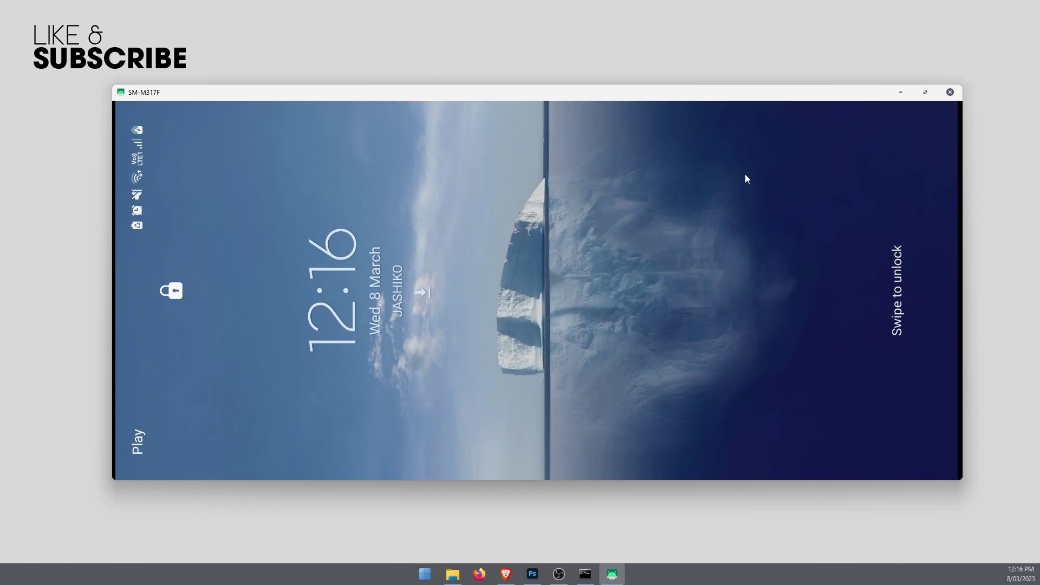